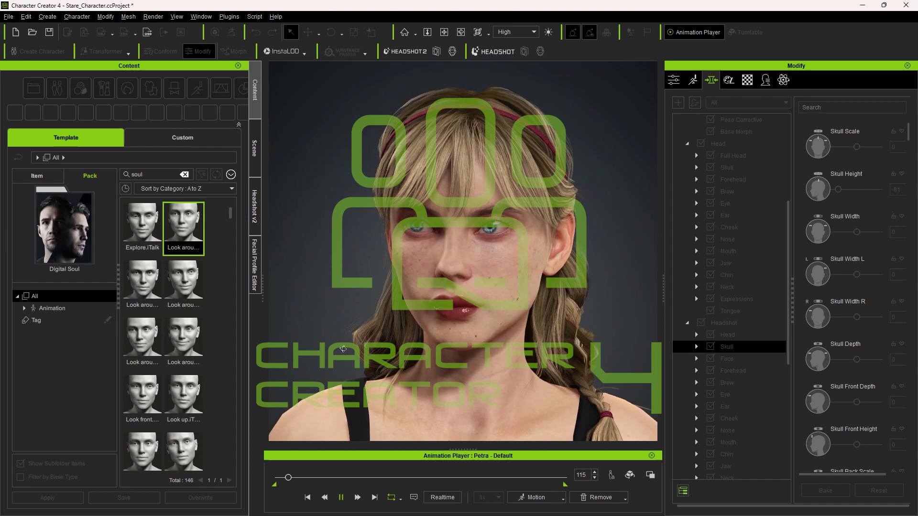
# - Leave the Digital Soul pack, open the Scan Reality Pro - Petra pack and load the Petra avatar
pyautogui.moveTo(310, 334); pyautogui.dragTo(532, 336, button='right')
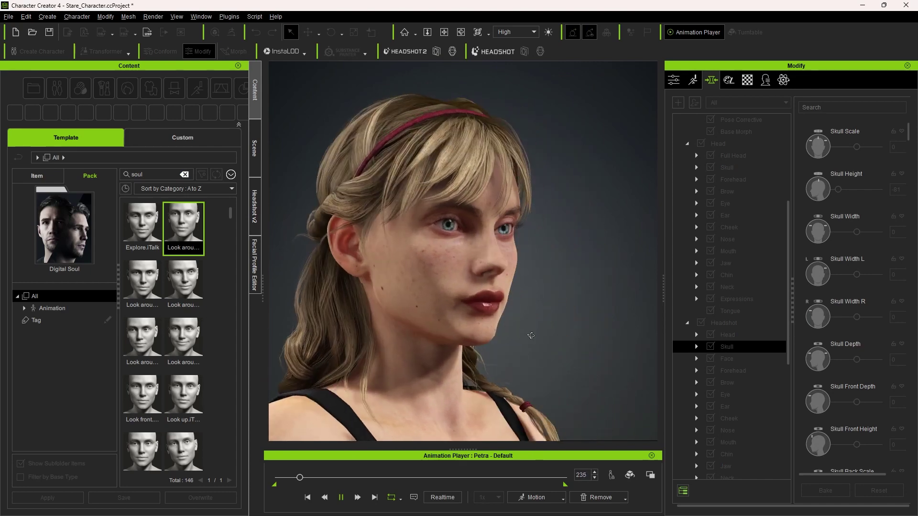
pyautogui.scroll(5, 539, 340)
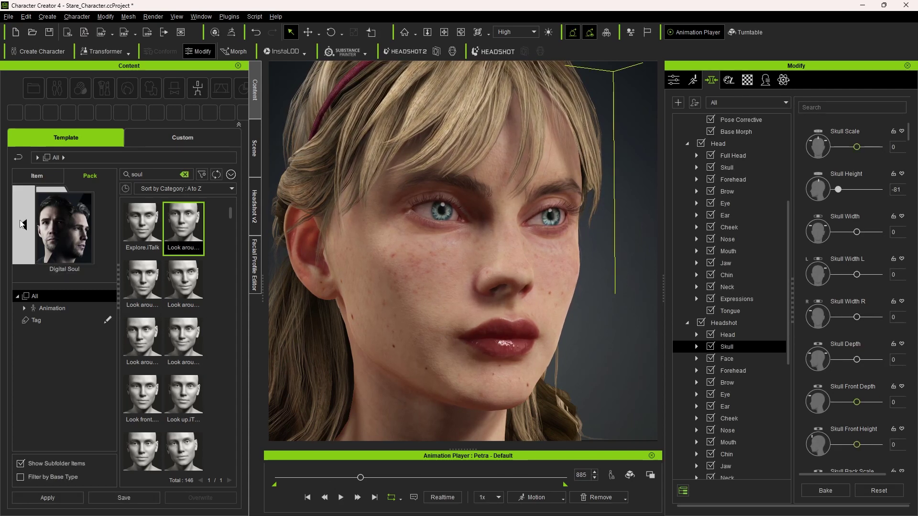
pyautogui.click(21, 225)
pyautogui.doubleClick(194, 238)
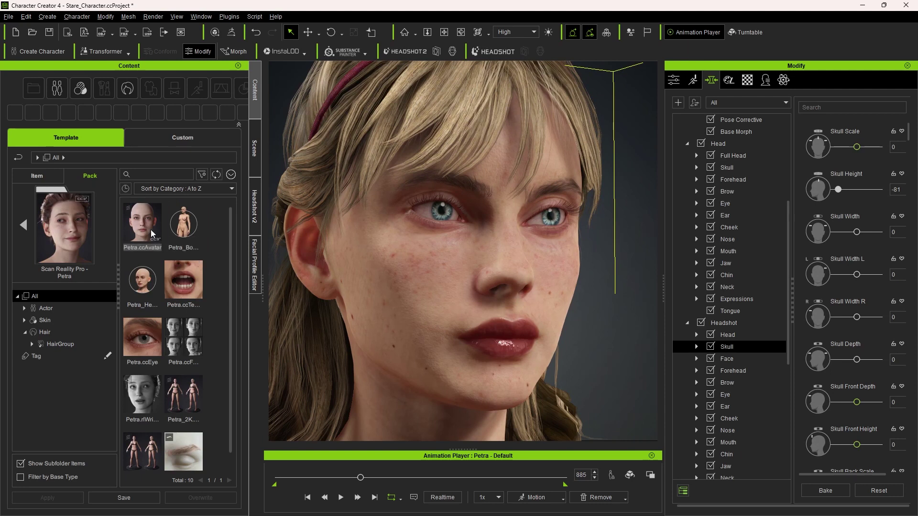
pyautogui.click(150, 229)
pyautogui.scroll(-1, 231, 265)
pyautogui.scroll(1, 231, 239)
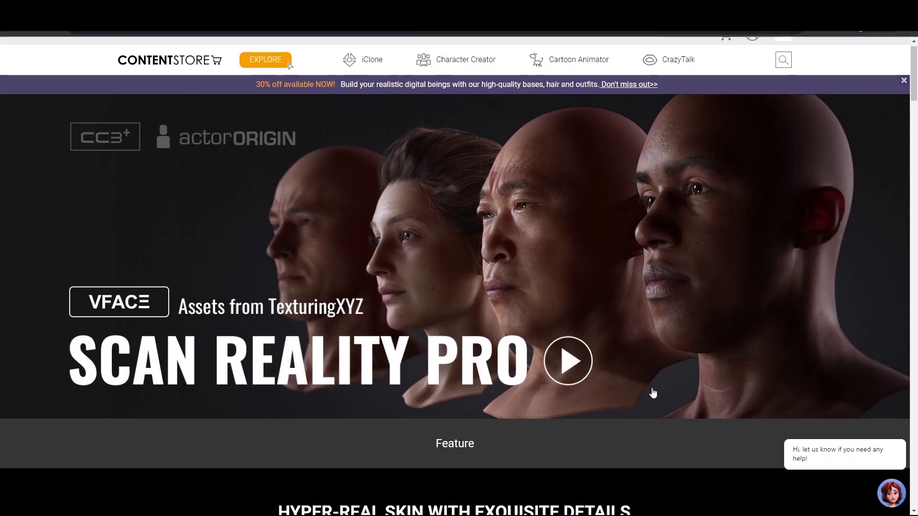
# - Browse the Scan Reality Pro page in the Content Store and open the digital double video on the YouTube channel
pyautogui.scroll(-10, 627, 366)
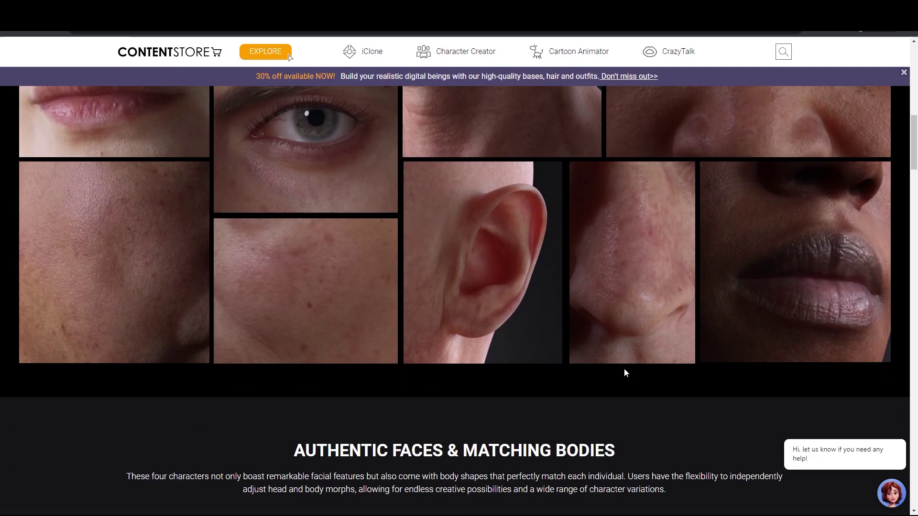
pyautogui.scroll(2, 302, 186)
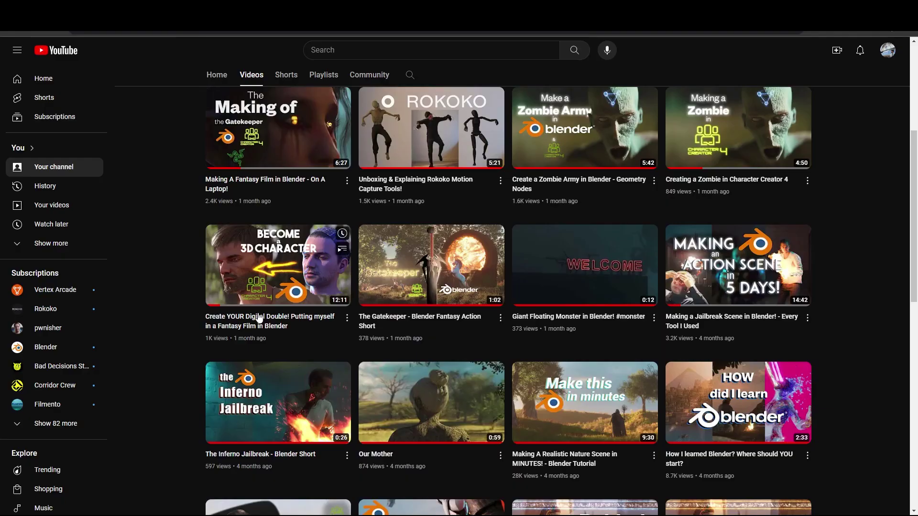
pyautogui.click(263, 271)
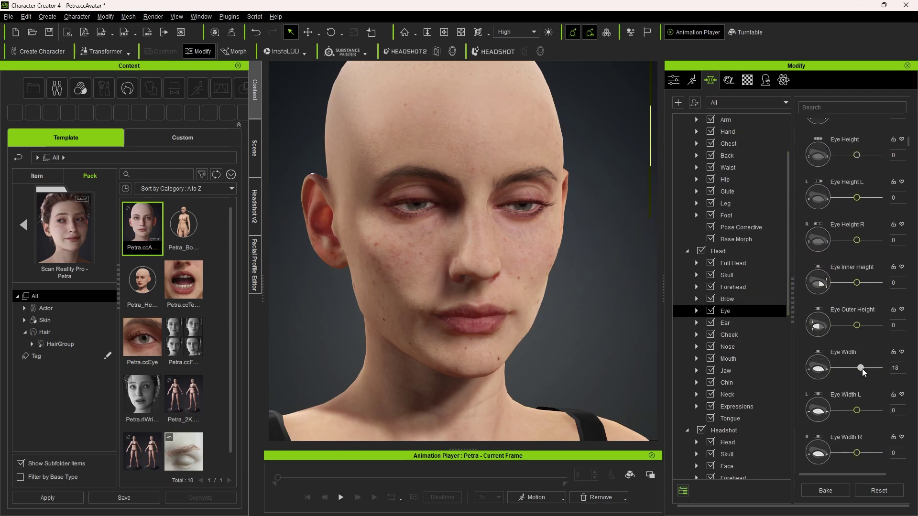
# - Set the Eye Almond morph to 100 and apply the Eyes_01 preset to the bald Petra avatar
pyautogui.scroll(-5, 851, 378)
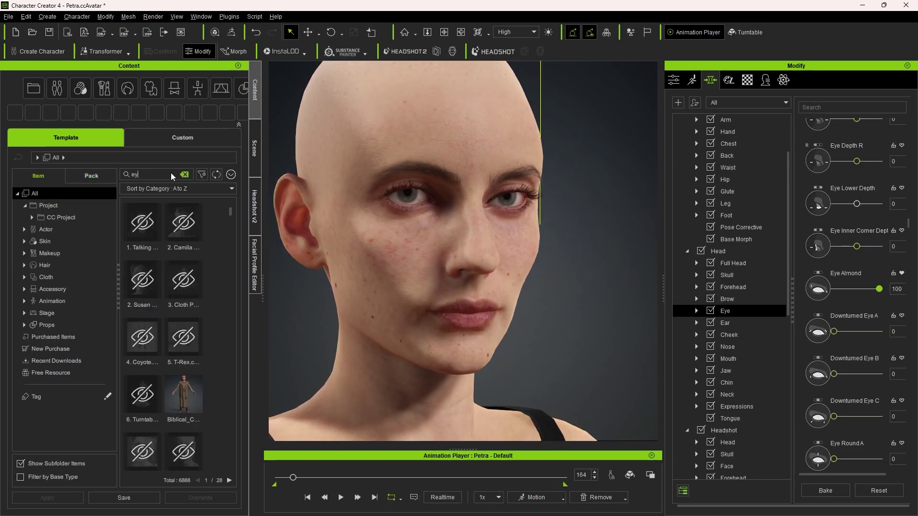
pyautogui.moveTo(142, 282); pyautogui.dragTo(453, 295)
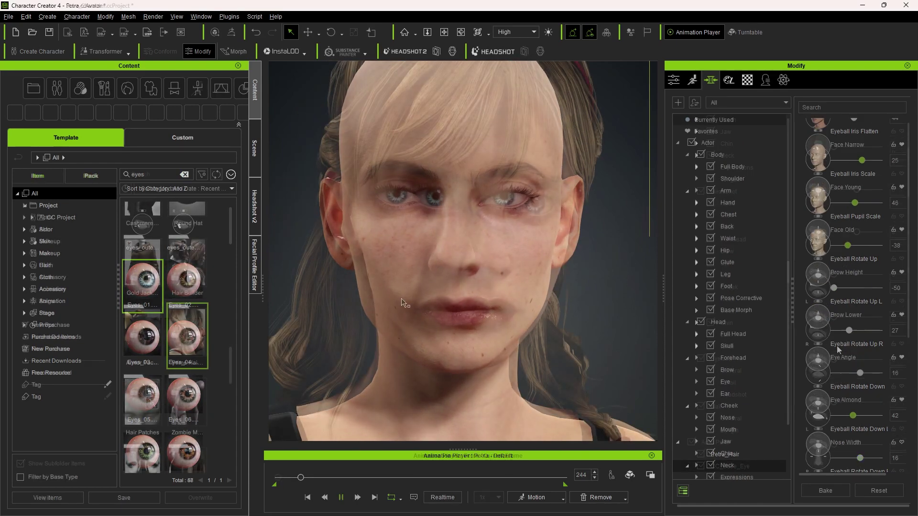
pyautogui.moveTo(850, 283); pyautogui.dragTo(881, 286)
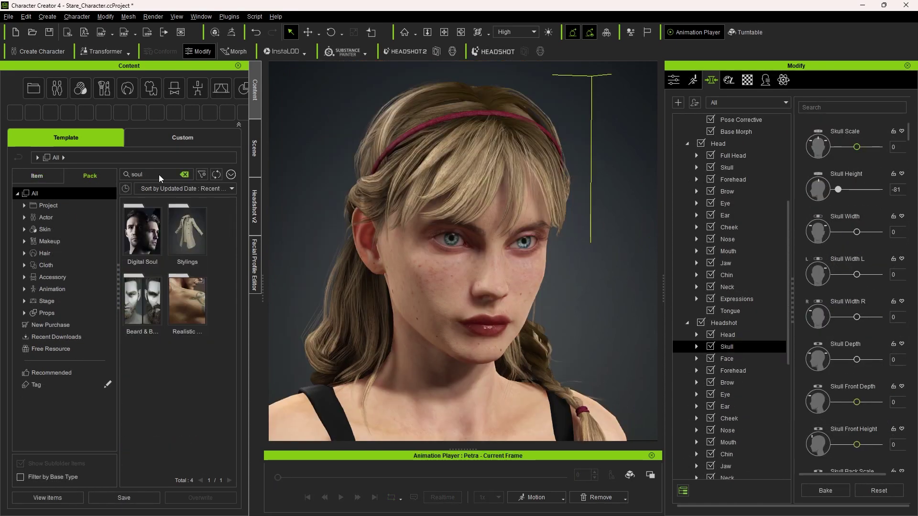
# - Open the Digital Soul pack and apply its Look around facial animation to the character
pyautogui.click(154, 225)
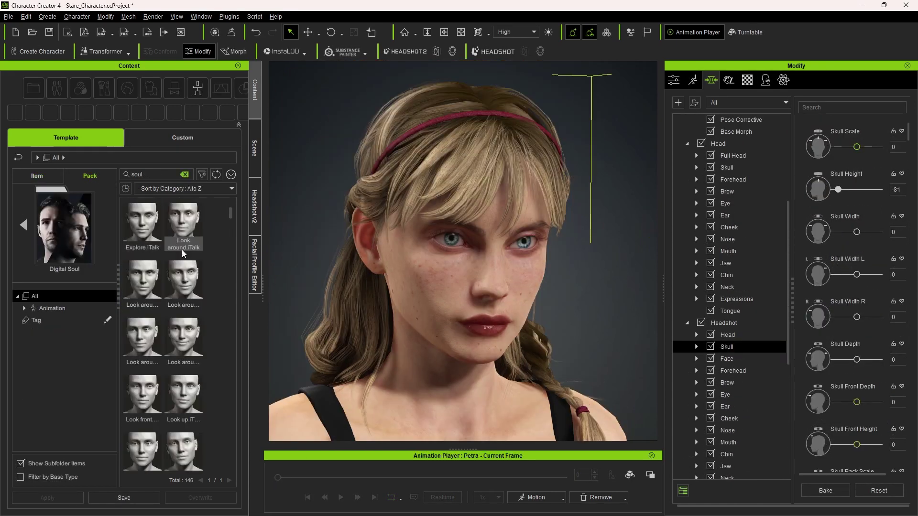
pyautogui.doubleClick(185, 225)
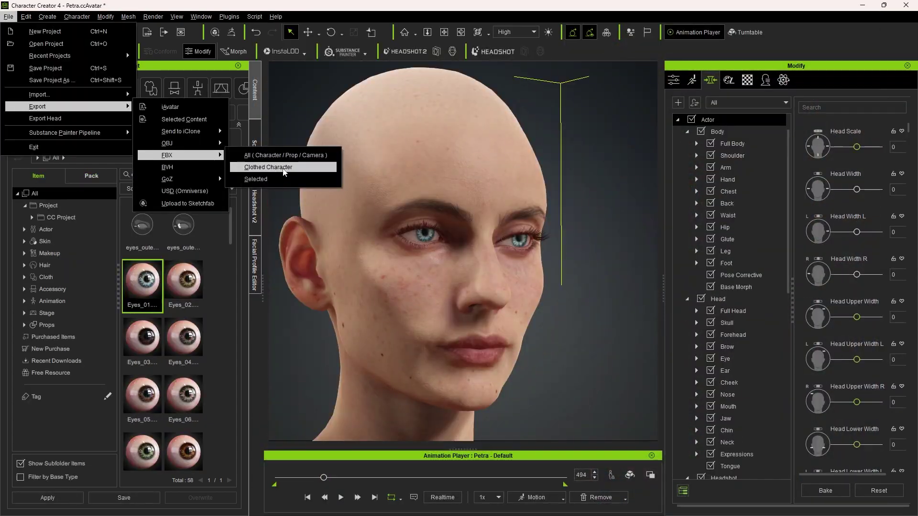
# - Set up a clothed-character FBX export with the Blender target preset and the current animation included
pyautogui.click(284, 173)
pyautogui.click(319, 122)
pyautogui.click(308, 172)
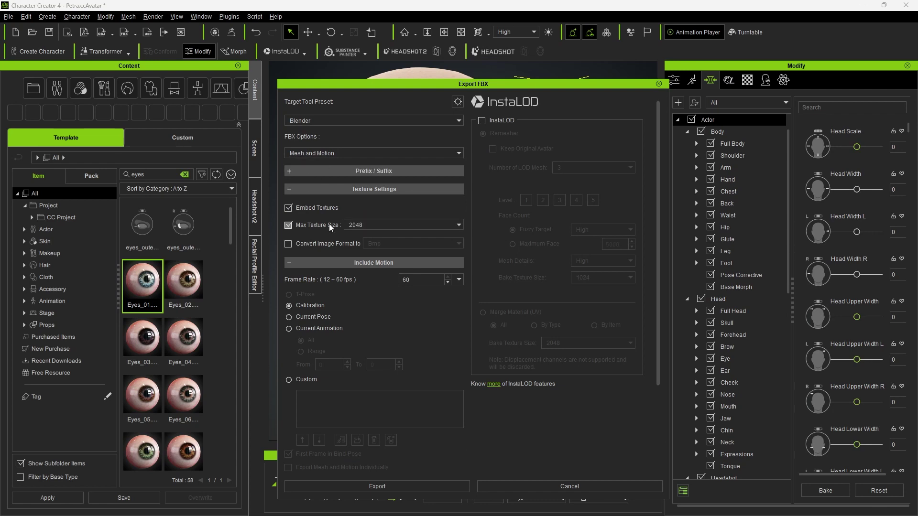
pyautogui.click(388, 280)
pyautogui.click(319, 329)
# - Switch to Blender and import the exported Digital_Soul character through the CC/iC Pipeline add-on
pyautogui.scroll(-3, 358, 382)
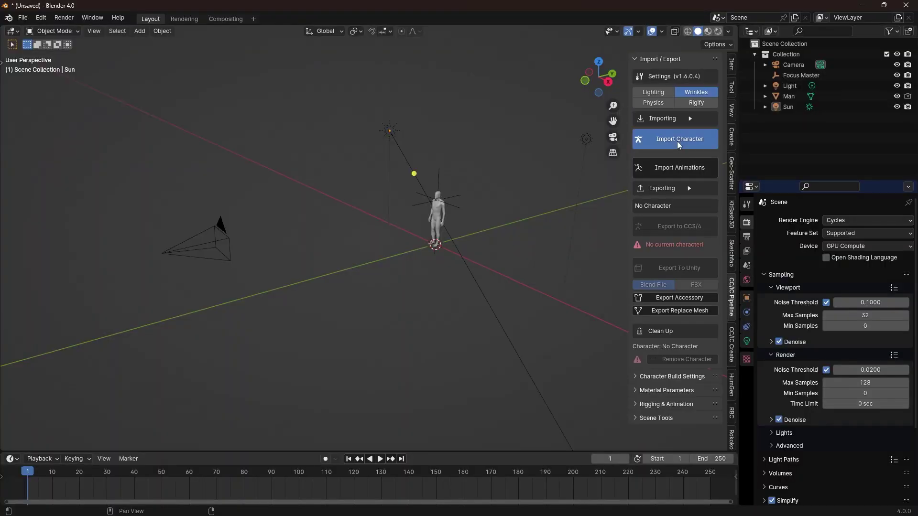
pyautogui.click(677, 142)
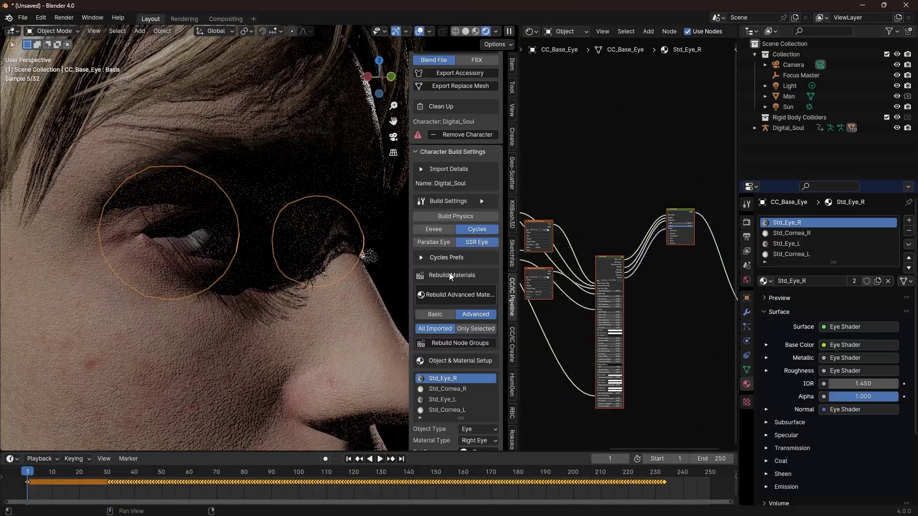
# - Rebuild only the selected eye object's materials as basic materials
pyautogui.scroll(-3, 452, 278)
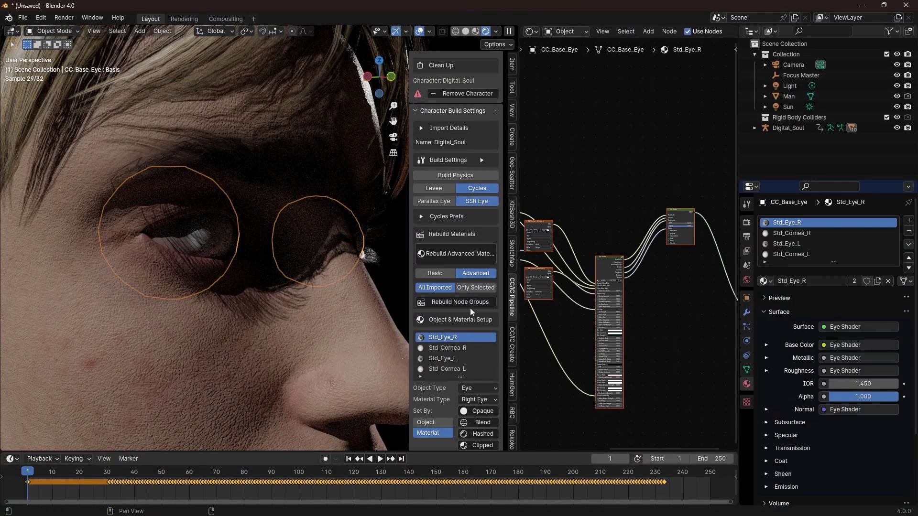
pyautogui.click(442, 277)
pyautogui.click(455, 255)
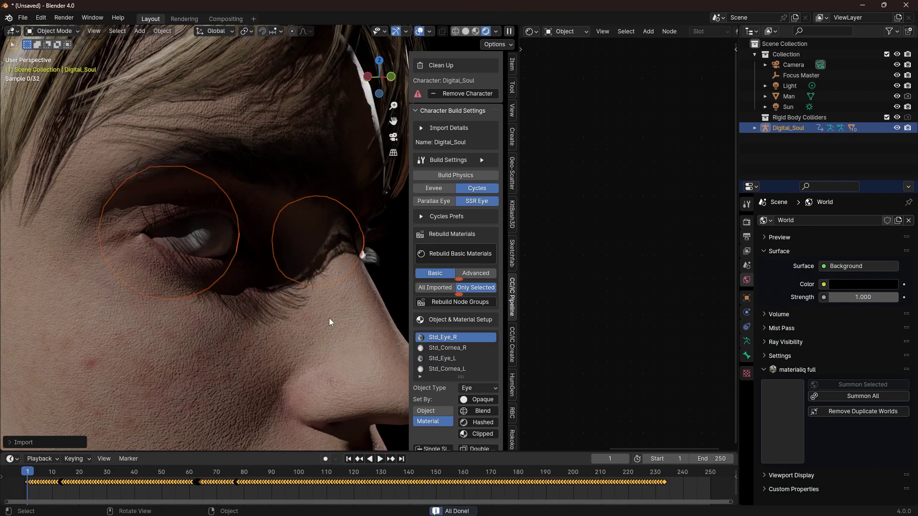
pyautogui.scroll(-1, 427, 235)
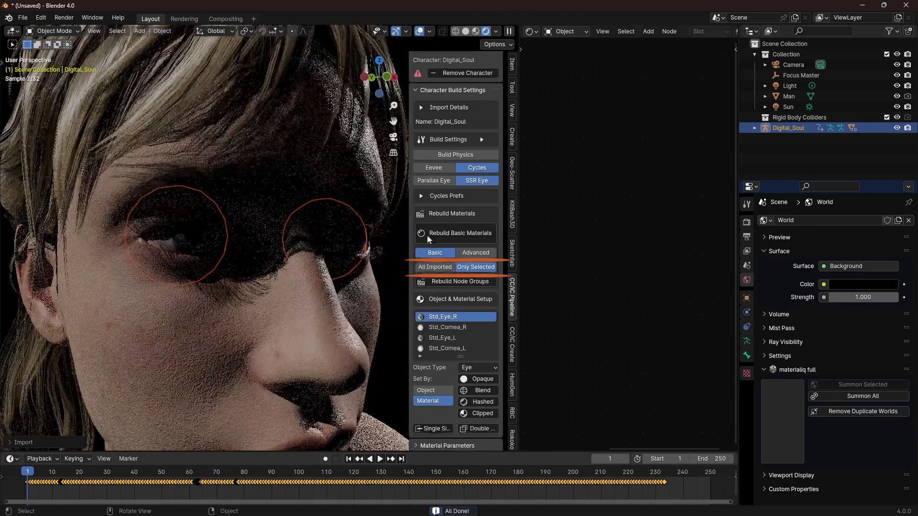
# - Delete the default Light object from the scene and select the Sun
pyautogui.click(790, 86)
pyautogui.press('x')
pyautogui.click(787, 98)
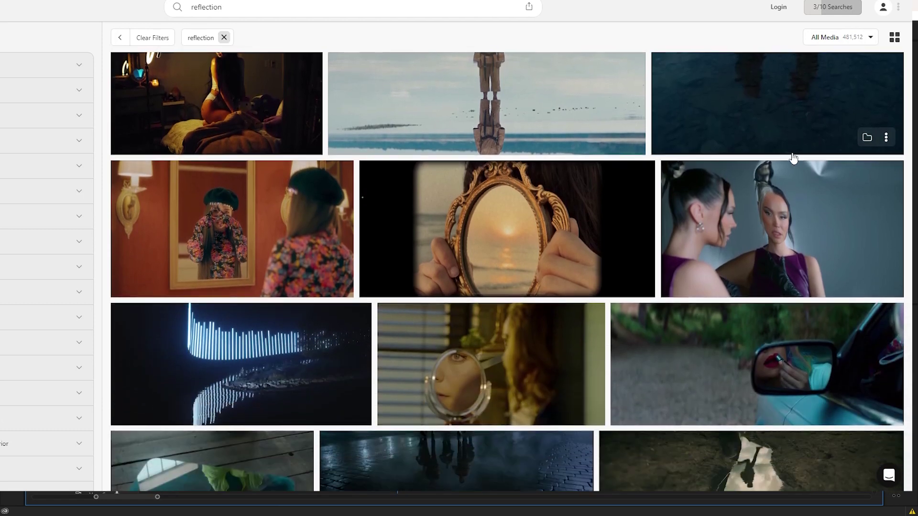
# - Browse the film stills for "reflection" on the reference website for lighting ideas
pyautogui.scroll(-8, 808, 166)
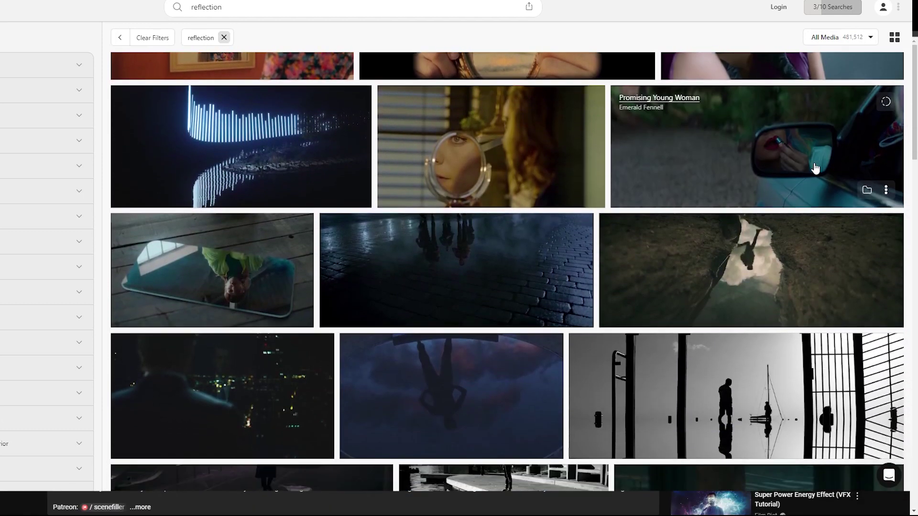
pyautogui.scroll(-7, 816, 168)
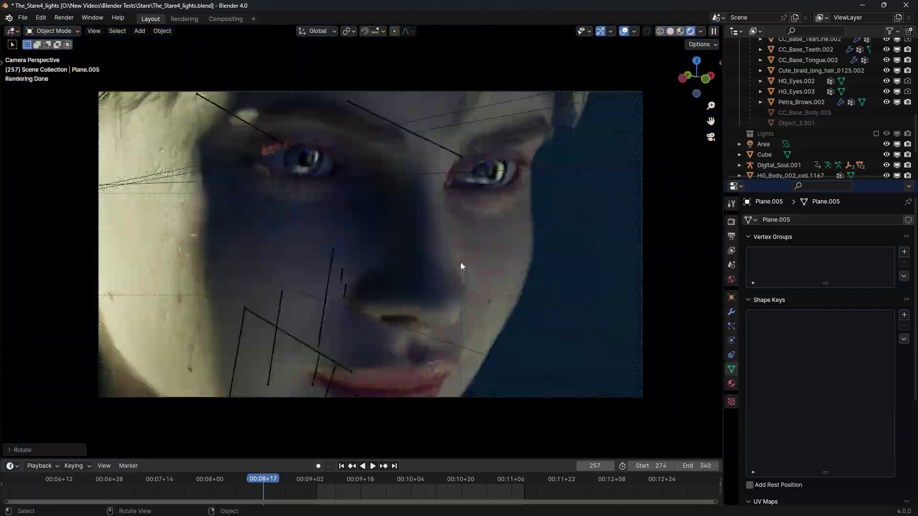
# - Add a point light beside the face and give it a peach colour with hue 0.058 and saturation 0.542
pyautogui.hotkey('shift', 'a')
pyautogui.write('lig')
pyautogui.click(442, 299)
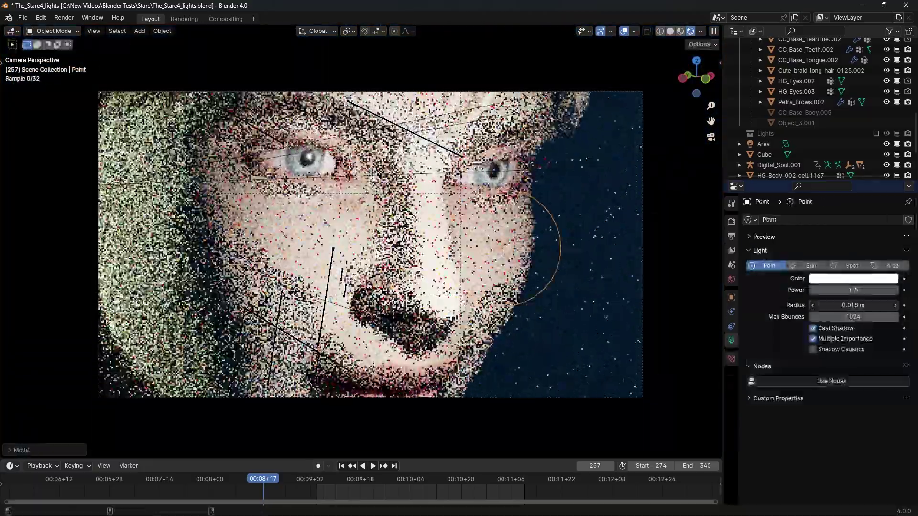
pyautogui.press('g')
pyautogui.click(562, 223)
pyautogui.click(854, 279)
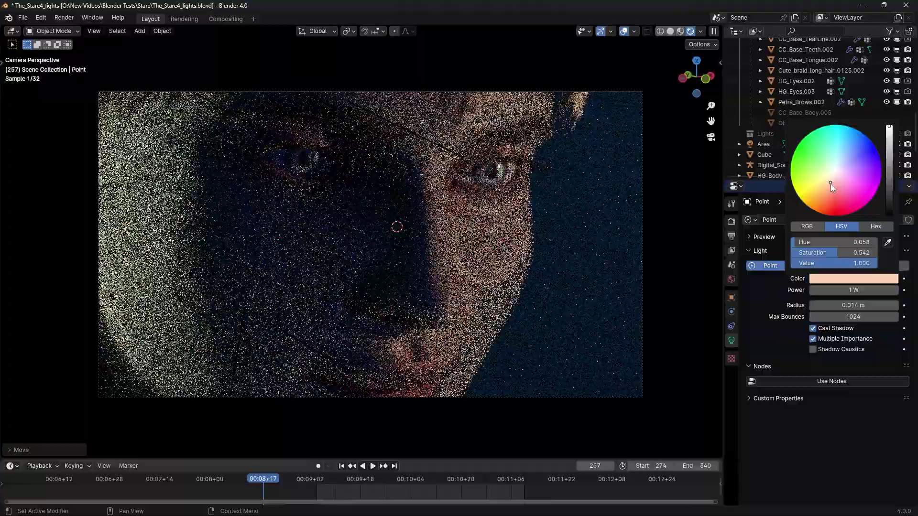
pyautogui.click(764, 144)
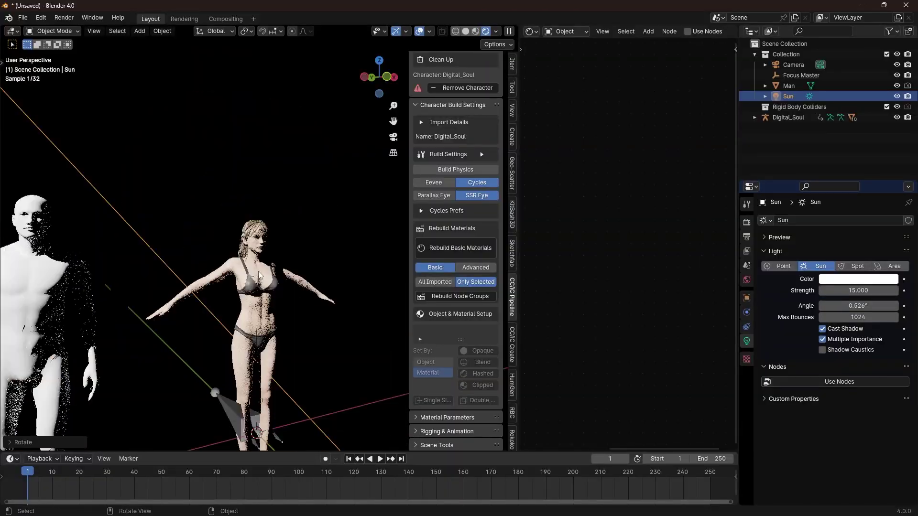
# - Open the vertical output resolution for editing in the Digital_Soul scene
pyautogui.click(746, 237)
pyautogui.doubleClick(851, 244)
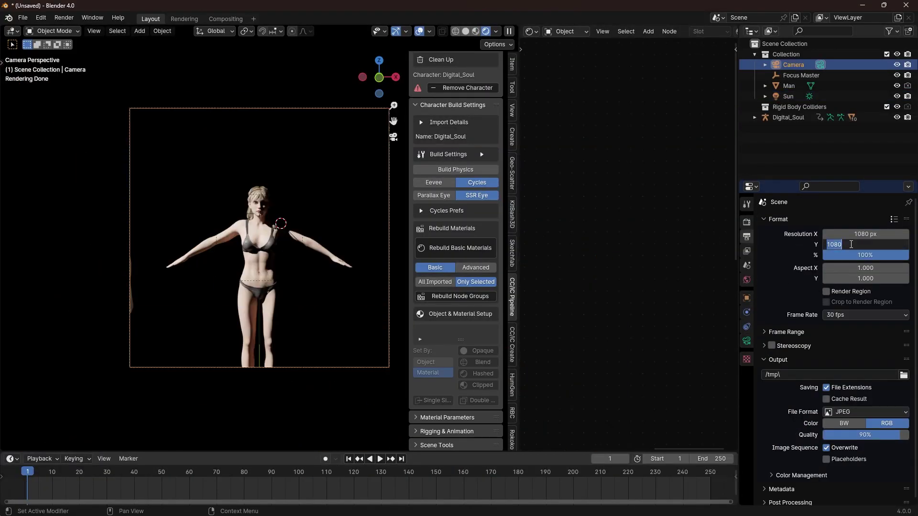
pyautogui.press('w')
pyautogui.click(357, 223)
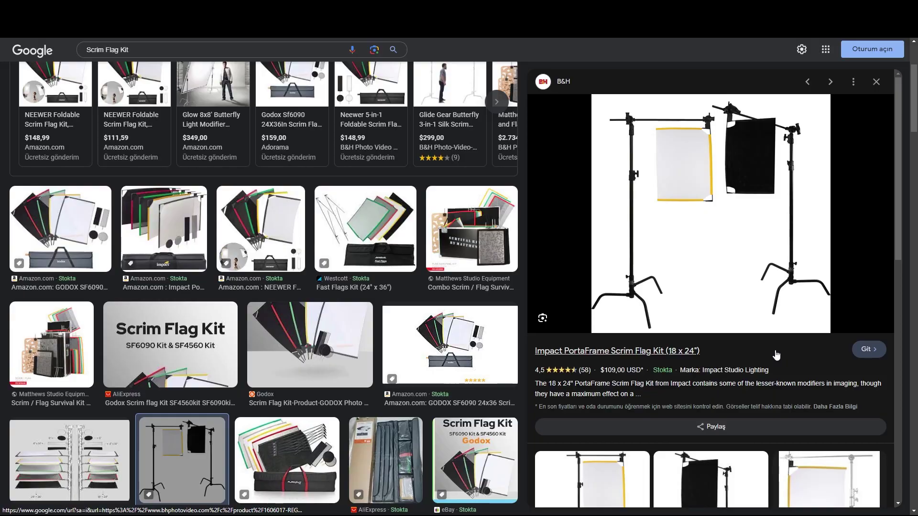
# - Examine the Google image results for "Scrim Flag Kit" and "half scrim flag"
pyautogui.scroll(-10, 425, 251)
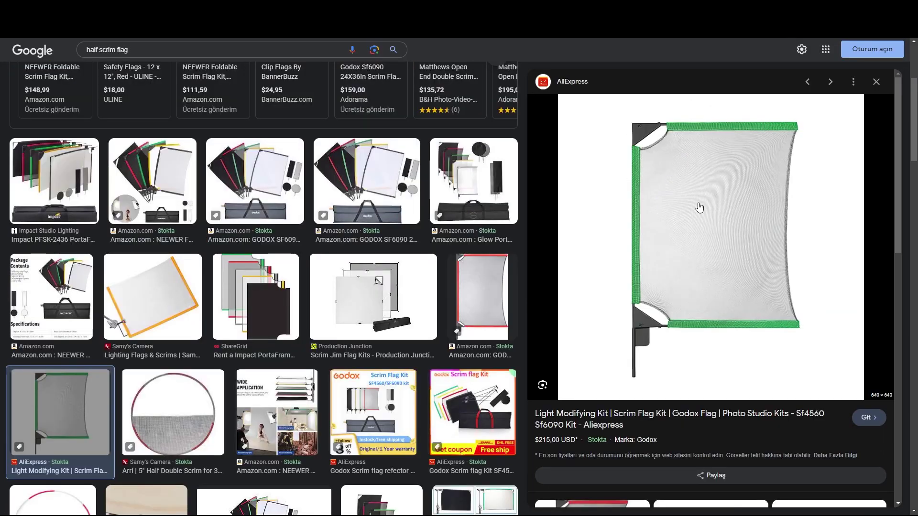
pyautogui.scroll(-10, 485, 252)
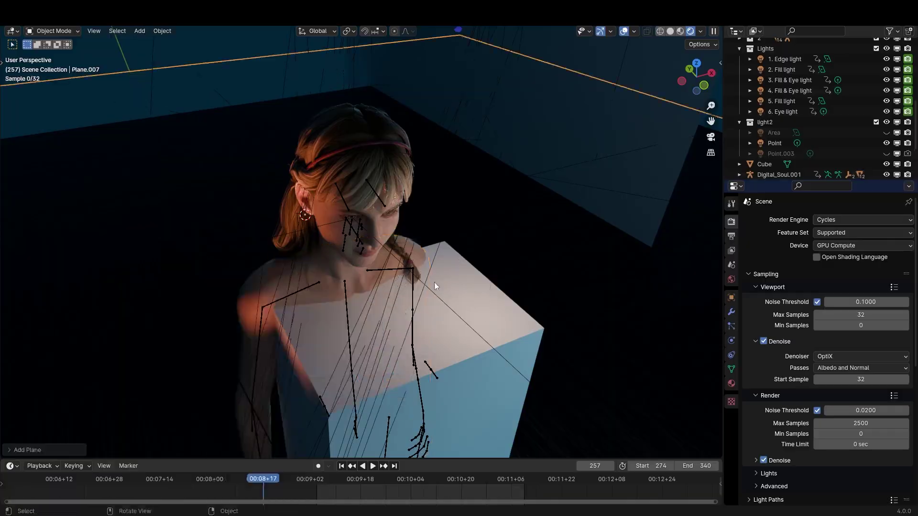
# - Rotate the new plane about the X axis, stand it beside the character's head and check it through the camera
pyautogui.press('r')
pyautogui.press('x')
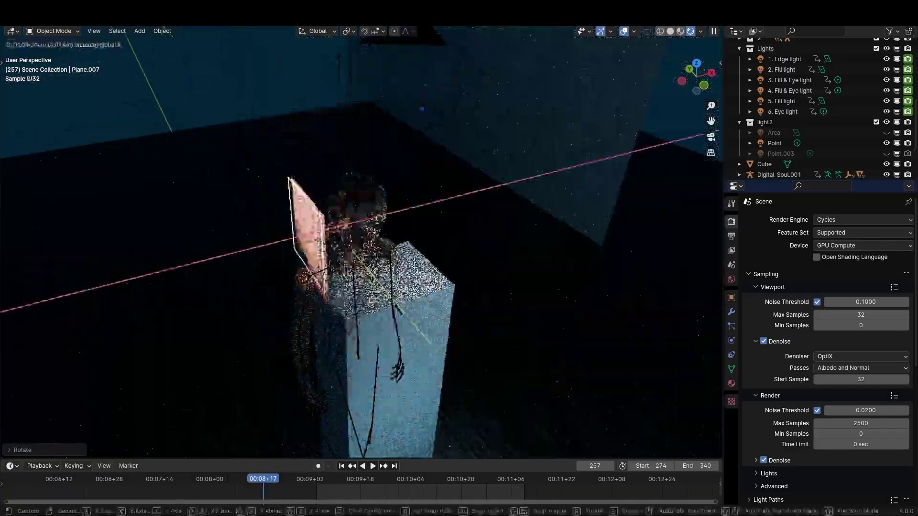
pyautogui.click(370, 220)
pyautogui.press('KP_0')
# - Give the plane's material a black base colour, a roughness of 1 and a specular IOR level of 0
pyautogui.click(732, 383)
pyautogui.click(858, 328)
pyautogui.moveTo(899, 172); pyautogui.dragTo(899, 251)
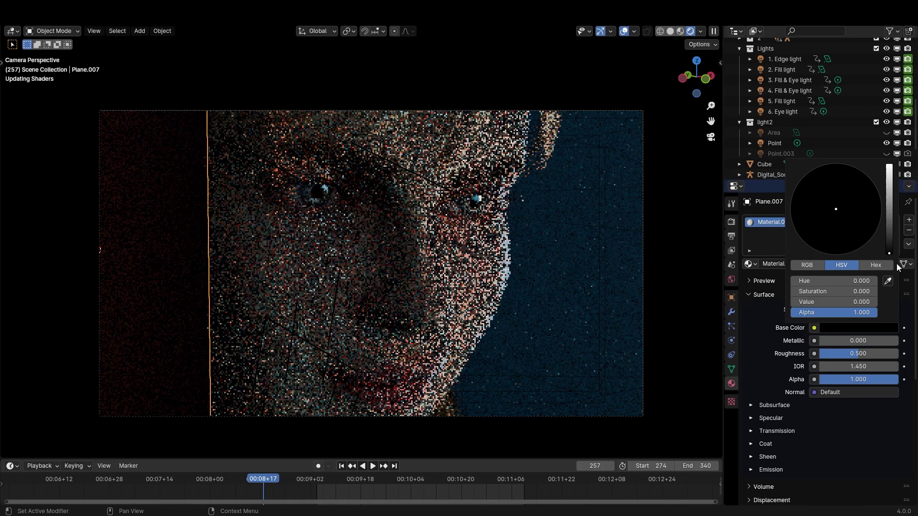
pyautogui.moveTo(867, 353); pyautogui.dragTo(889, 354)
pyautogui.click(771, 418)
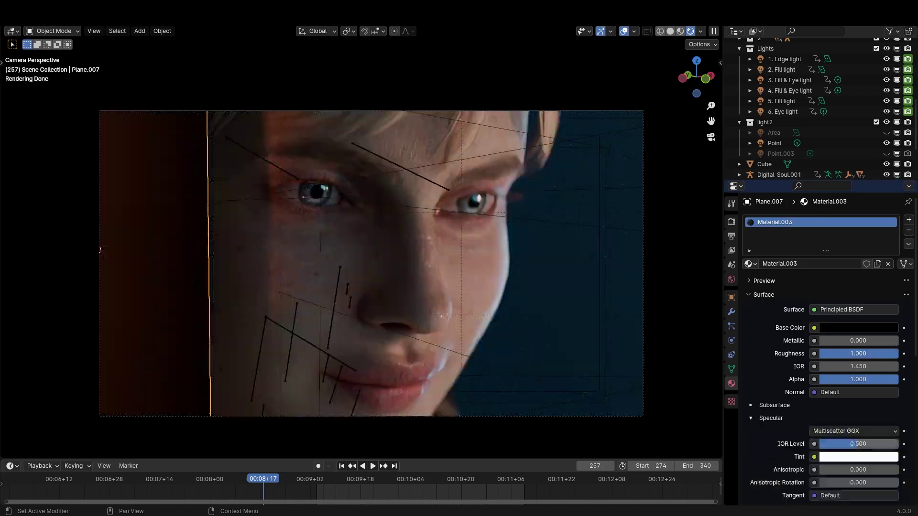
# - Turn off the plane's camera ray visibility and reposition the plane beside the face as a light blocker
pyautogui.click(732, 298)
pyautogui.scroll(-1, 790, 367)
pyautogui.click(817, 397)
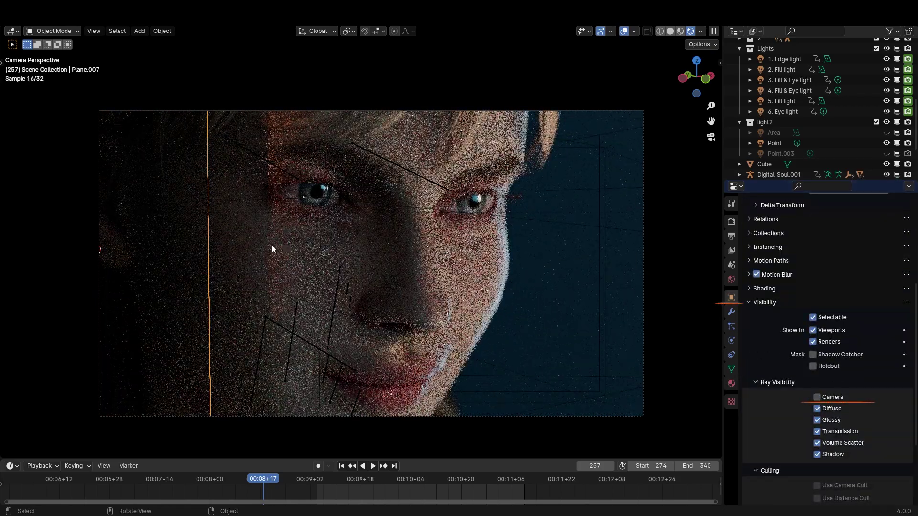
pyautogui.press('g')
pyautogui.click(286, 247)
# - Add a Transparent BSDF to the plane's material and blend it with the Principled BSDF through a Mix Shader
pyautogui.moveTo(254, 215); pyautogui.dragTo(293, 233, button='middle')
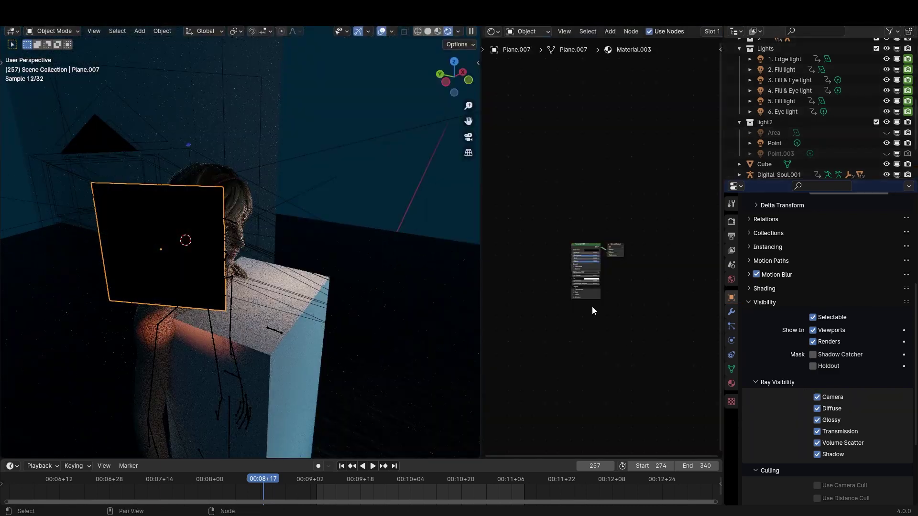
pyautogui.scroll(5, 592, 307)
pyautogui.hotkey('shift', 'a')
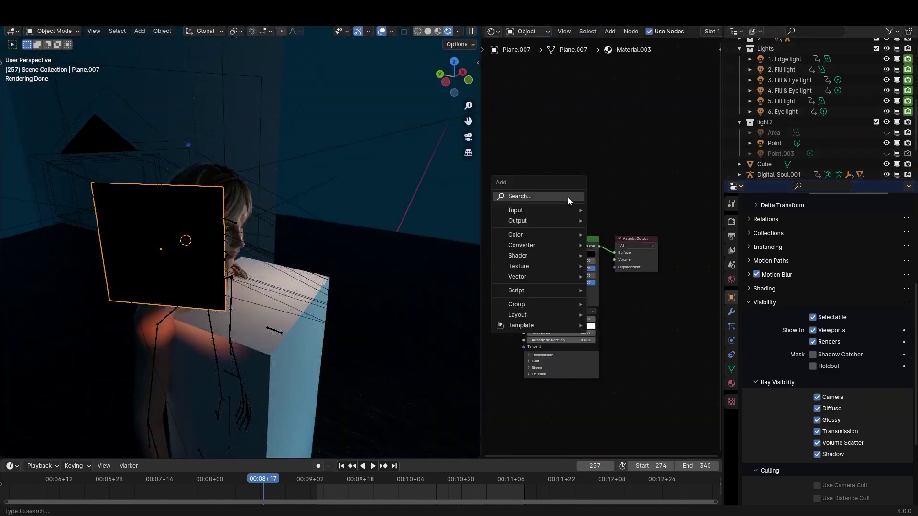
pyautogui.write('trans')
pyautogui.press('Return')
pyautogui.keyDown('ctrl'); pyautogui.keyDown('shift'); pyautogui.moveTo(548, 223); pyautogui.dragTo(555, 267, button='right'); pyautogui.keyUp('shift'); pyautogui.keyUp('ctrl')
pyautogui.press('g')
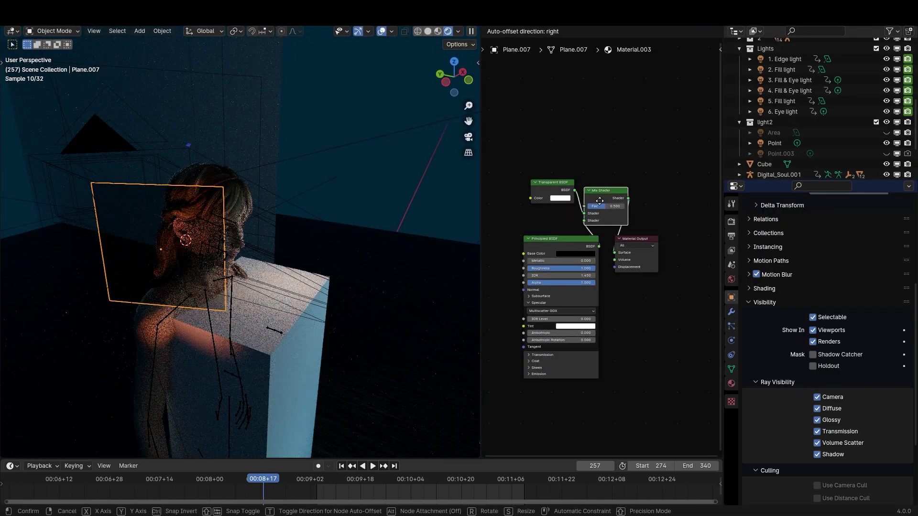
pyautogui.click(468, 283)
# - Drive the Mix Shader's factor with a Linear Gradient Texture and shift the Color Ramp's white stop inward to sharpen the falloff
pyautogui.hotkey('shift', 'a')
pyautogui.write('gra')
pyautogui.press('Escape')
pyautogui.hotkey('shift', 'a')
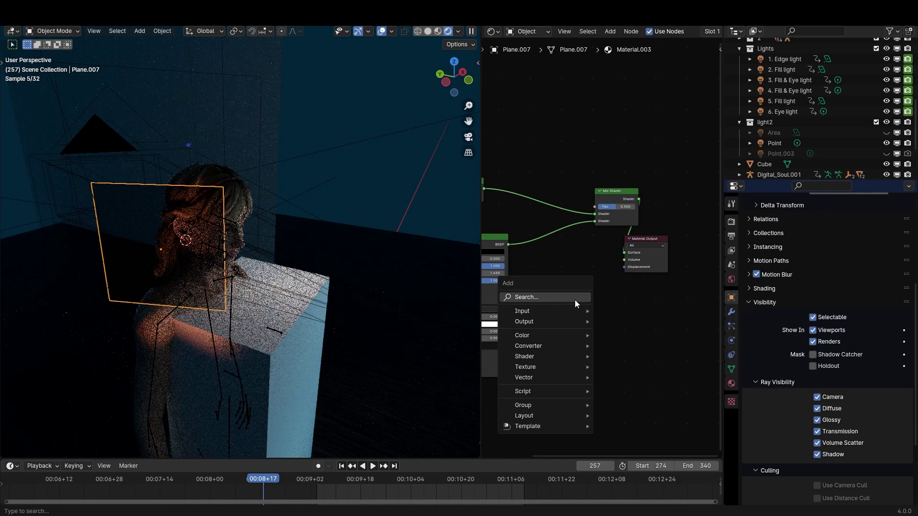
pyautogui.write('gra')
pyautogui.click(630, 369)
pyautogui.scroll(3, 608, 265)
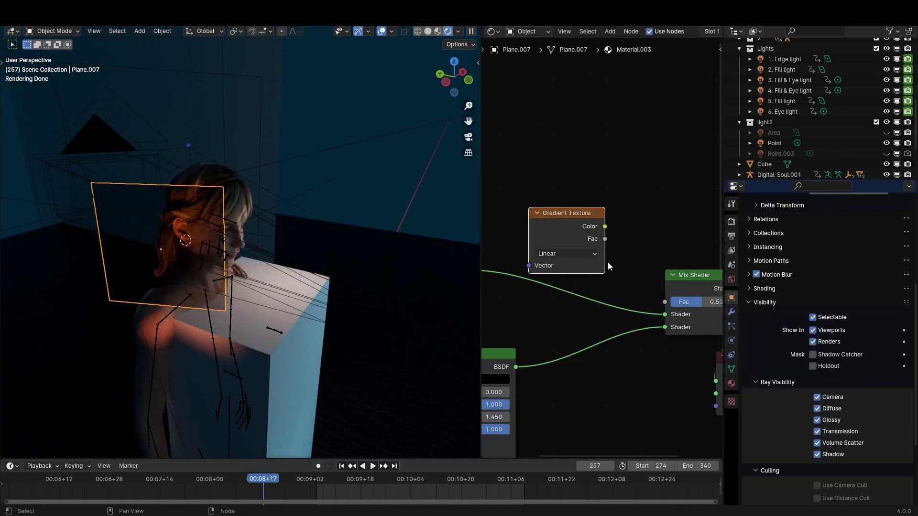
pyautogui.moveTo(664, 304); pyautogui.dragTo(665, 302)
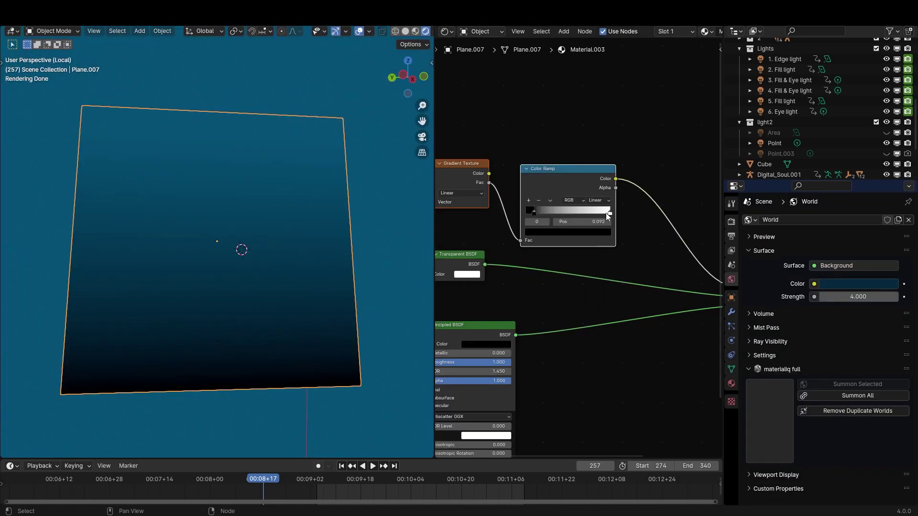
pyautogui.moveTo(606, 213); pyautogui.dragTo(580, 215)
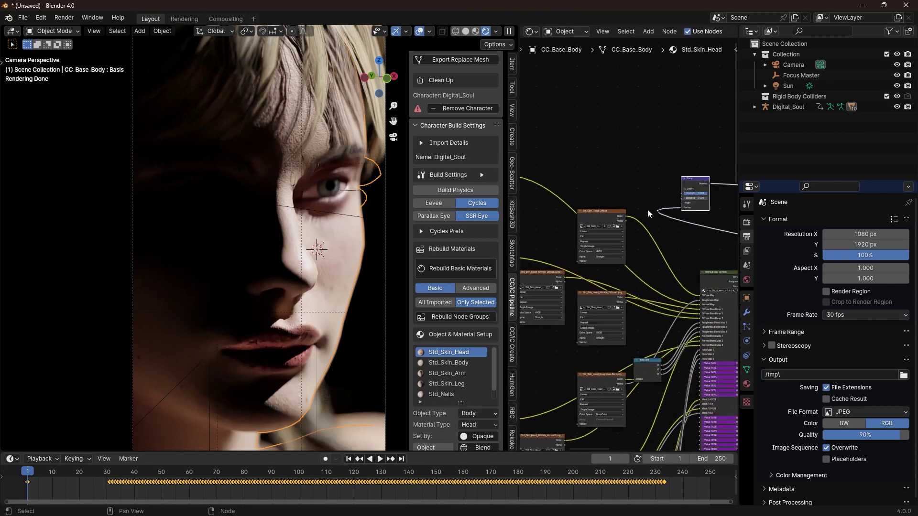
# - Set the Bump node's strength and distance to 0.030 in the Std_Skin_Head material
pyautogui.scroll(5, 537, 219)
pyautogui.moveTo(586, 238); pyautogui.dragTo(586, 238)
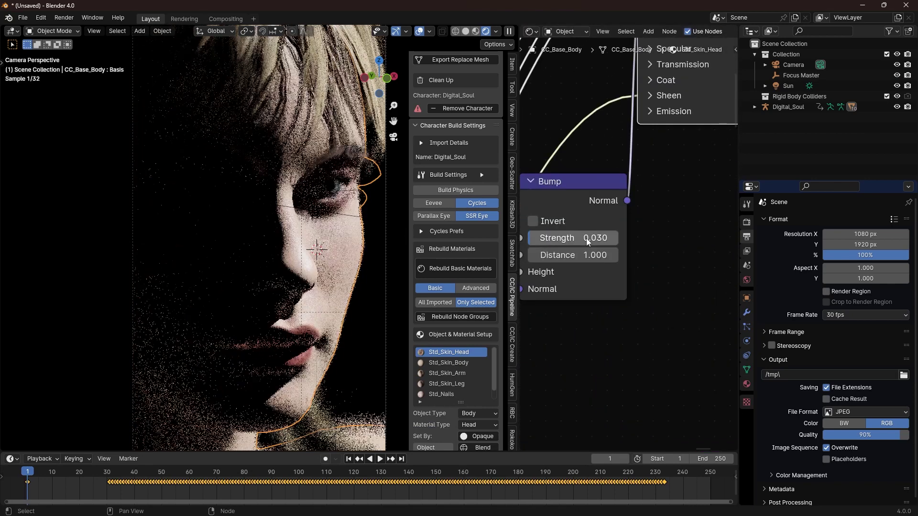
pyautogui.write('0.030')
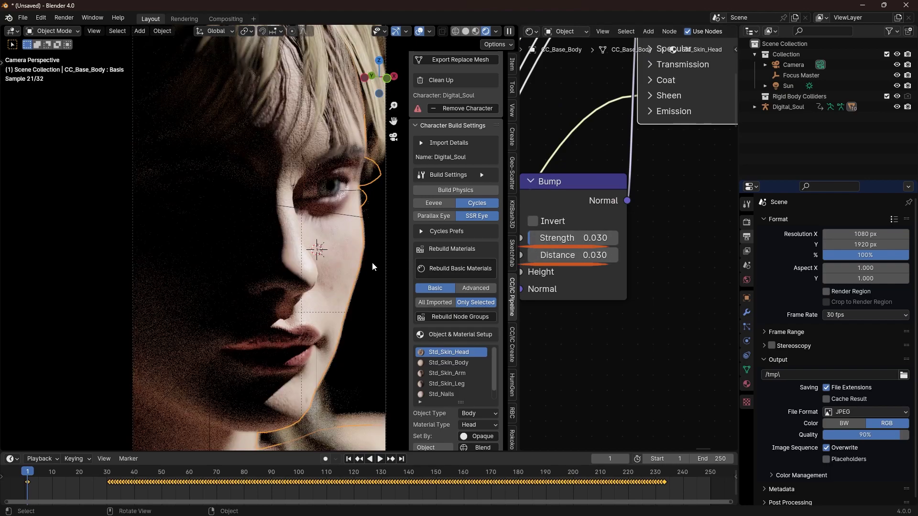
# - Detach the roughness texture from the Eye Shader in the Std_Eye_R material and lower the roughness value
pyautogui.scroll(3, 293, 263)
pyautogui.keyDown('shift'); pyautogui.moveTo(294, 263); pyautogui.dragTo(210, 261, button='middle'); pyautogui.keyUp('shift')
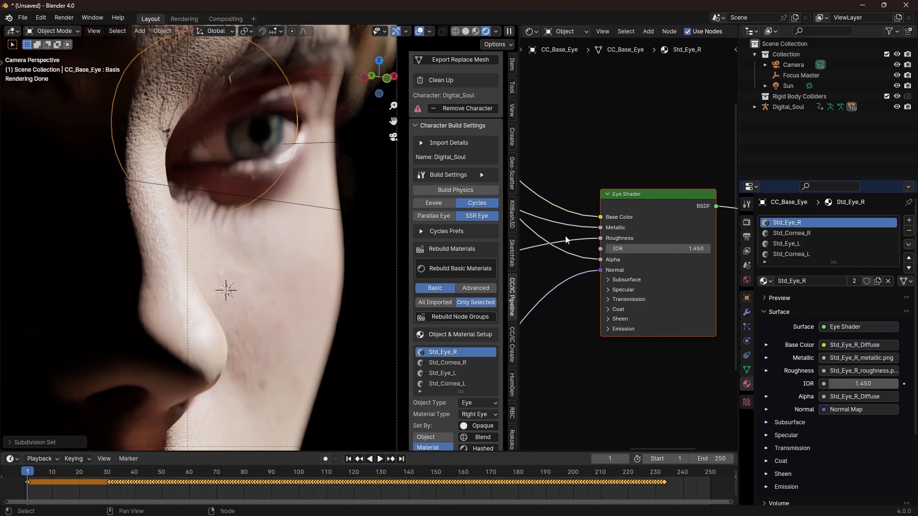
pyautogui.keyDown('shift'); pyautogui.moveTo(564, 237); pyautogui.dragTo(621, 242, button='right'); pyautogui.keyUp('shift')
pyautogui.moveTo(669, 236); pyautogui.dragTo(622, 236)
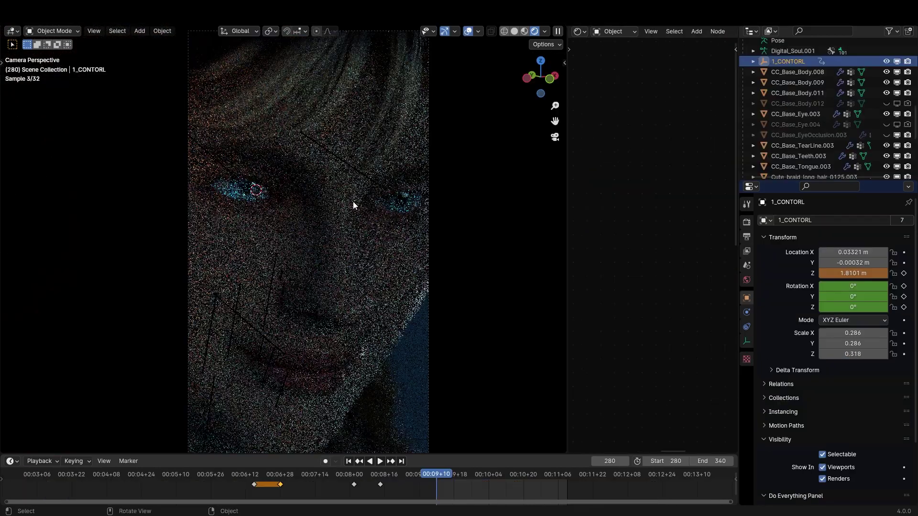
# - Move the 1_CONTORL empty down along the Z axis to lower the metallic effect over the face
pyautogui.press('g')
pyautogui.press('z')
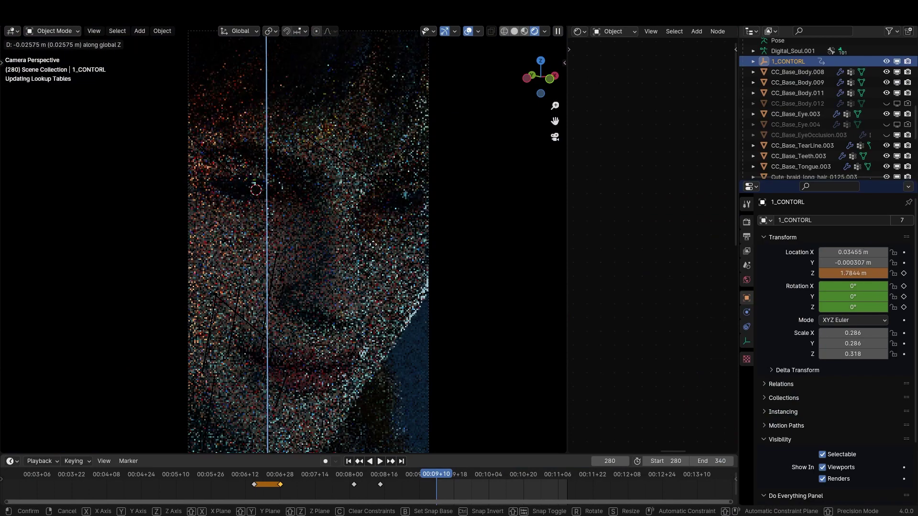
pyautogui.click(368, 279)
# - Select the CC_Base_Body.008 mesh and examine the metal texture, noise and normal map nodes in its head material
pyautogui.click(369, 277)
pyautogui.scroll(2, 369, 277)
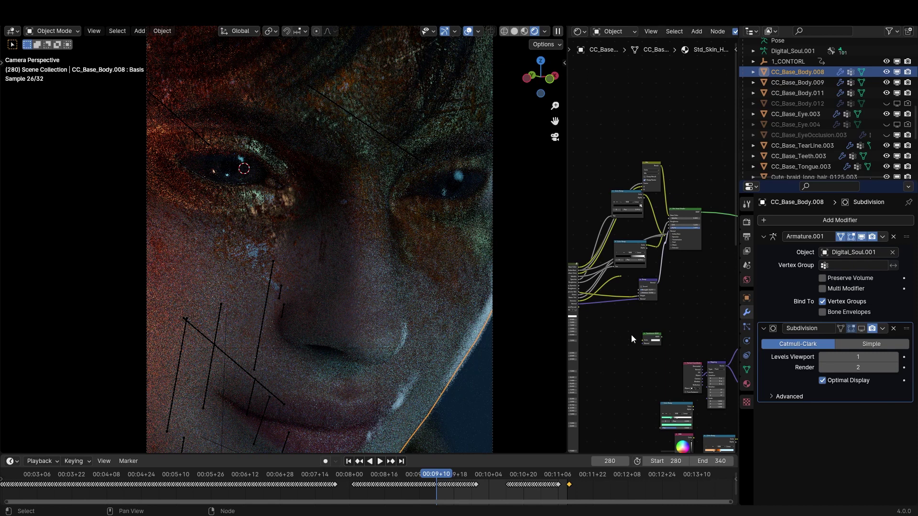
pyautogui.scroll(5, 632, 339)
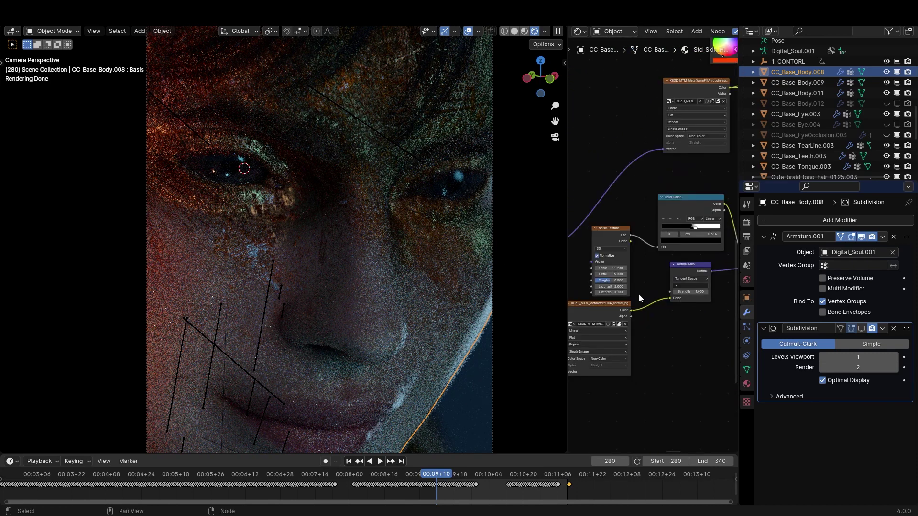
pyautogui.scroll(2, 619, 234)
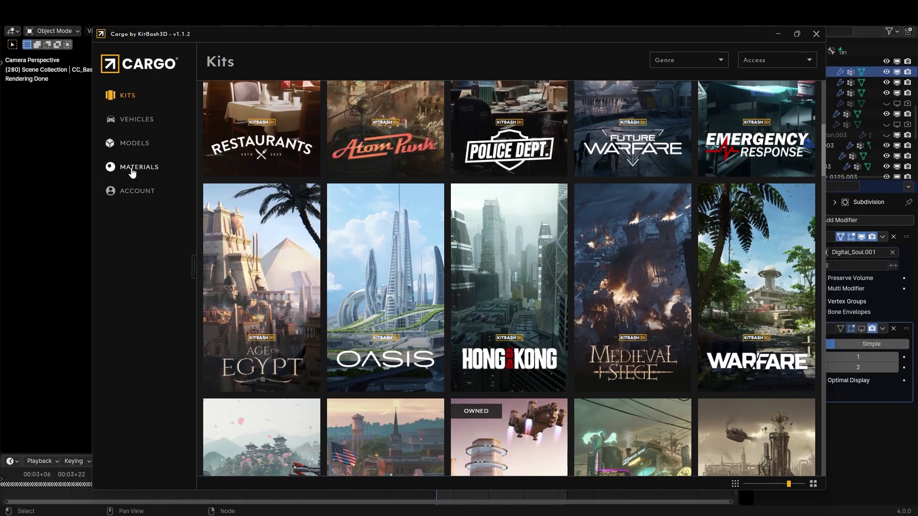
# - Switch to Cargo by KitBash3D, browse the materials with the access filter set to Free, and look through the models
pyautogui.click(133, 171)
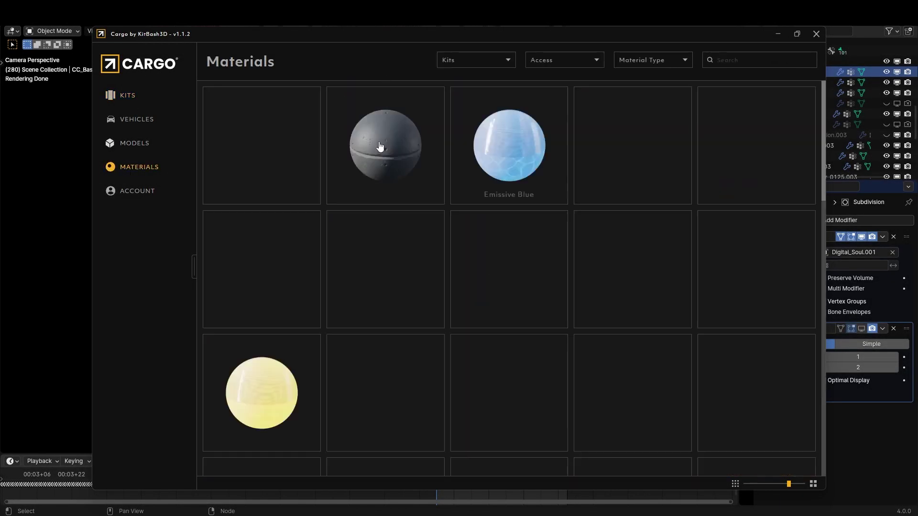
pyautogui.click(134, 98)
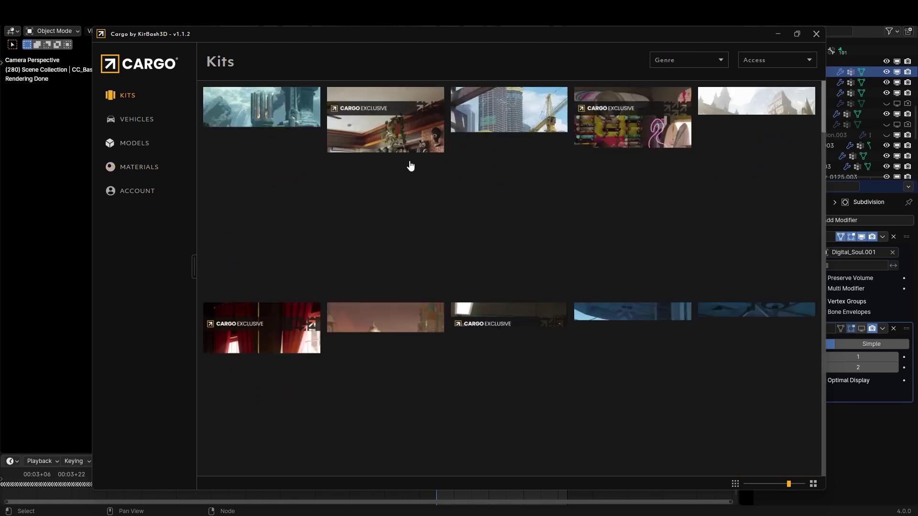
pyautogui.click(130, 168)
pyautogui.click(555, 60)
pyautogui.click(549, 95)
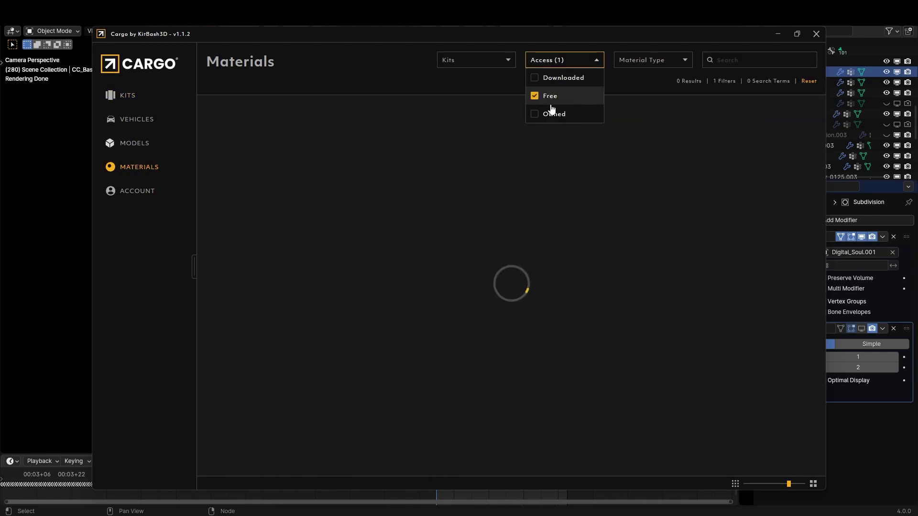
pyautogui.scroll(-5, 474, 191)
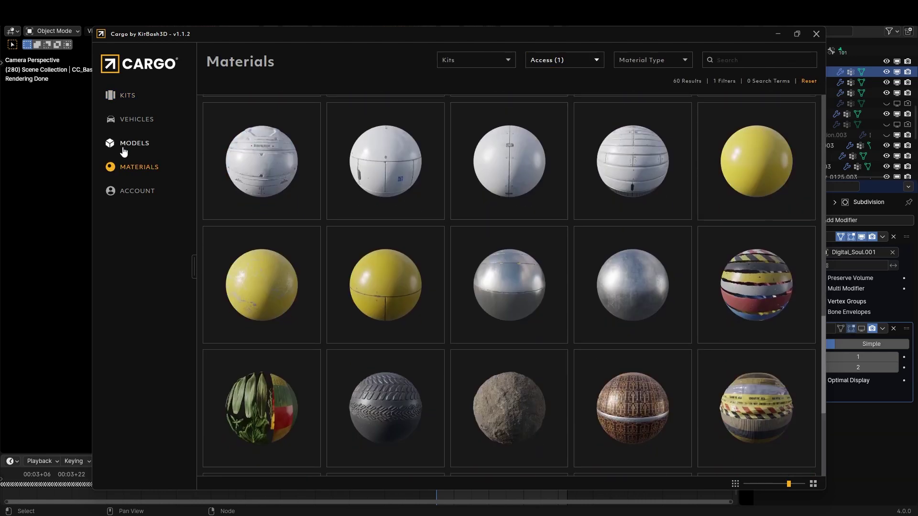
pyautogui.click(137, 144)
pyautogui.scroll(-5, 516, 224)
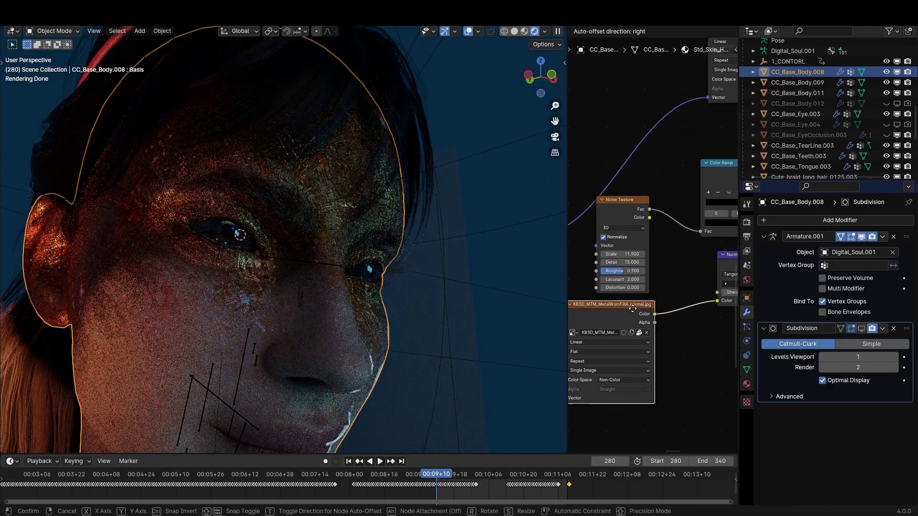
# - Back in Blender, nudge the KB3D metal normal texture node upward and examine the connected Color Ramp and Bump nodes
pyautogui.click(633, 309)
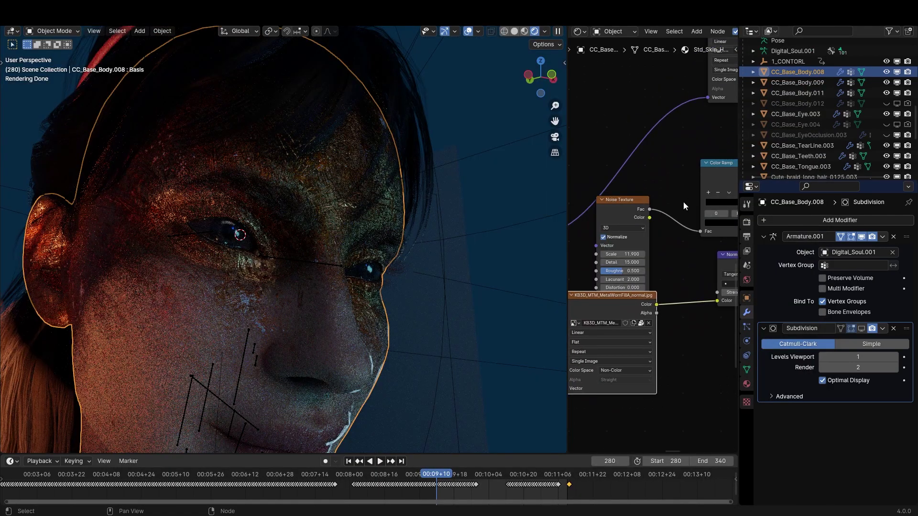
pyautogui.moveTo(684, 202); pyautogui.dragTo(589, 206, button='middle')
pyautogui.scroll(-4, 632, 184)
pyautogui.scroll(6, 334, 222)
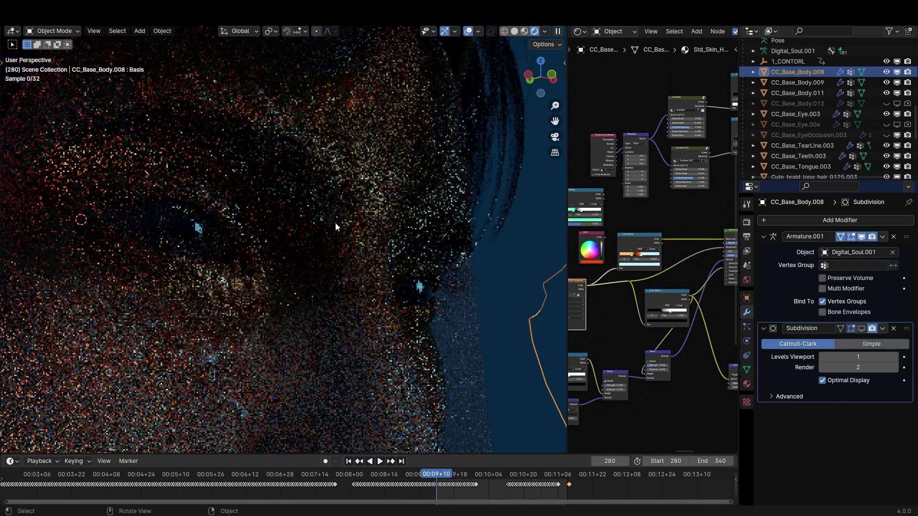
pyautogui.scroll(4, 636, 239)
pyautogui.moveTo(624, 225); pyautogui.dragTo(636, 211)
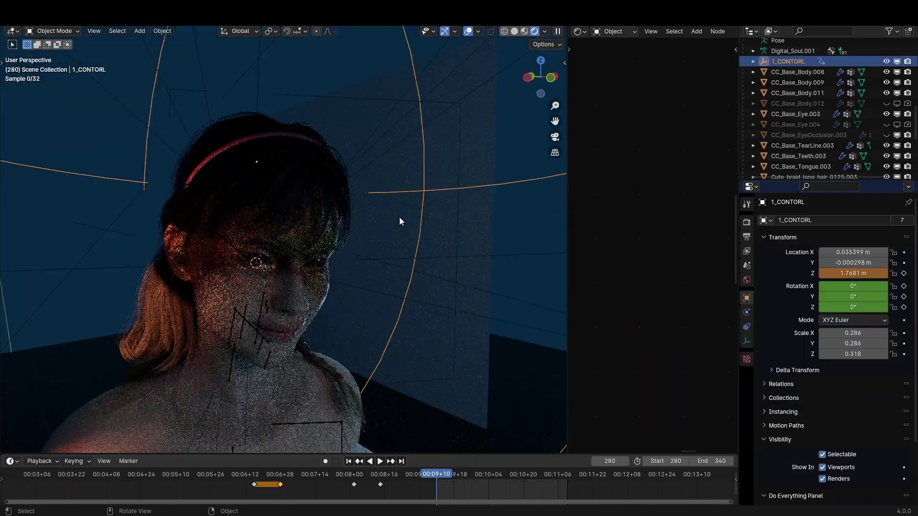
# - Move the 1_CONTORL empty along the Z axis around the head and check the effect on the face
pyautogui.press('g')
pyautogui.press('z')
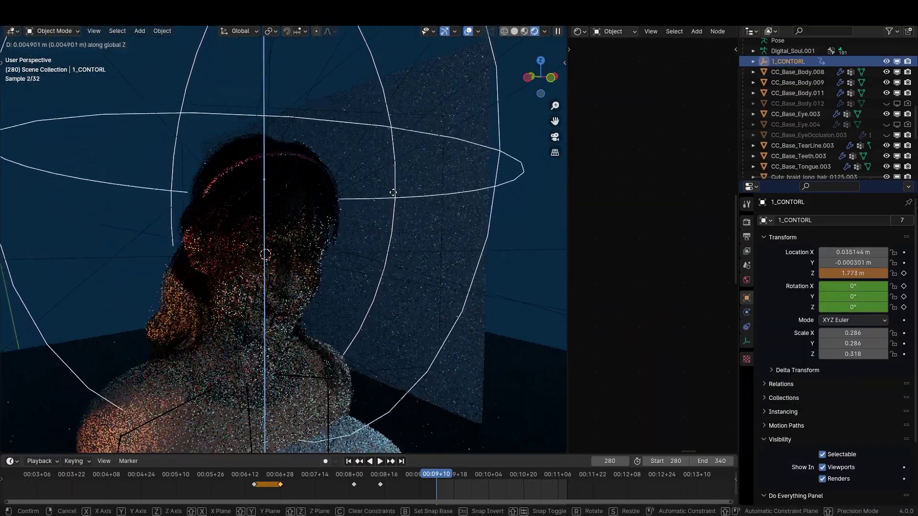
pyautogui.click(395, 188)
pyautogui.scroll(5, 368, 268)
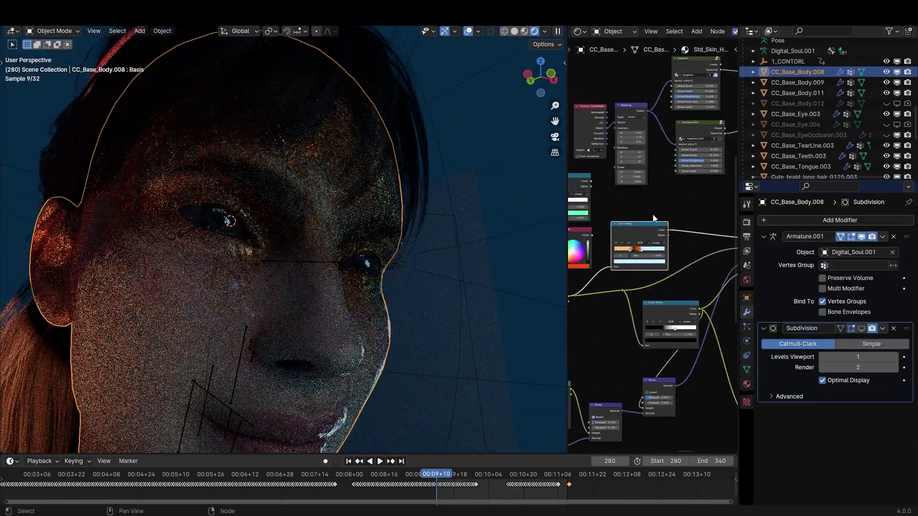
# - Examine the node network inside the Gradient group of the head material
pyautogui.scroll(4, 589, 255)
pyautogui.scroll(2, 589, 255)
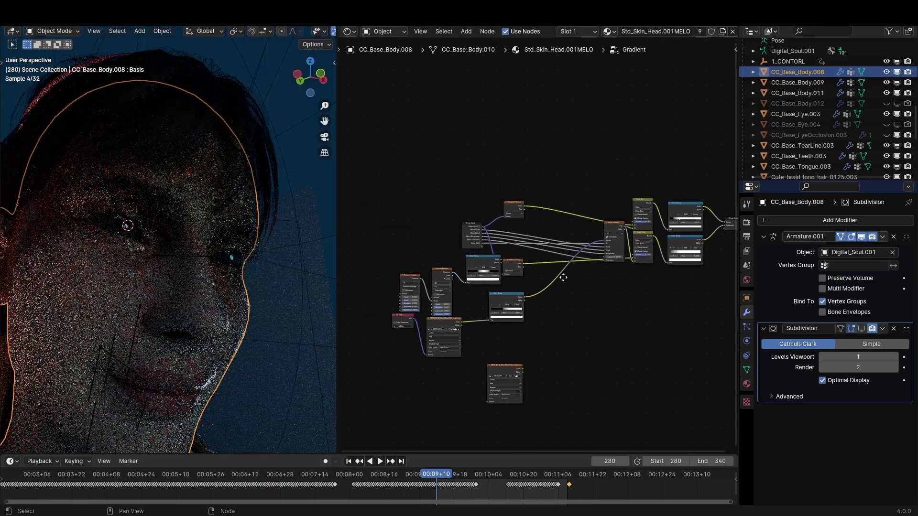
pyautogui.moveTo(564, 278); pyautogui.dragTo(543, 243, button='middle')
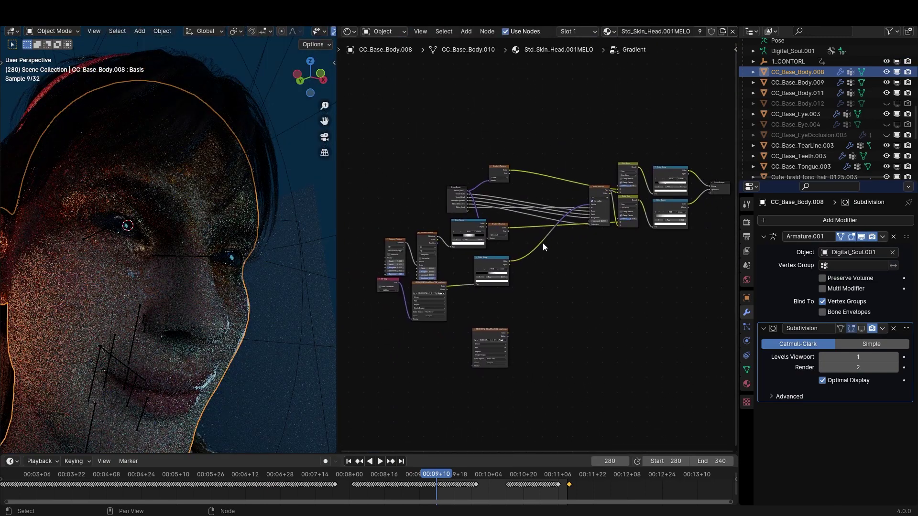
pyautogui.press('Tab')
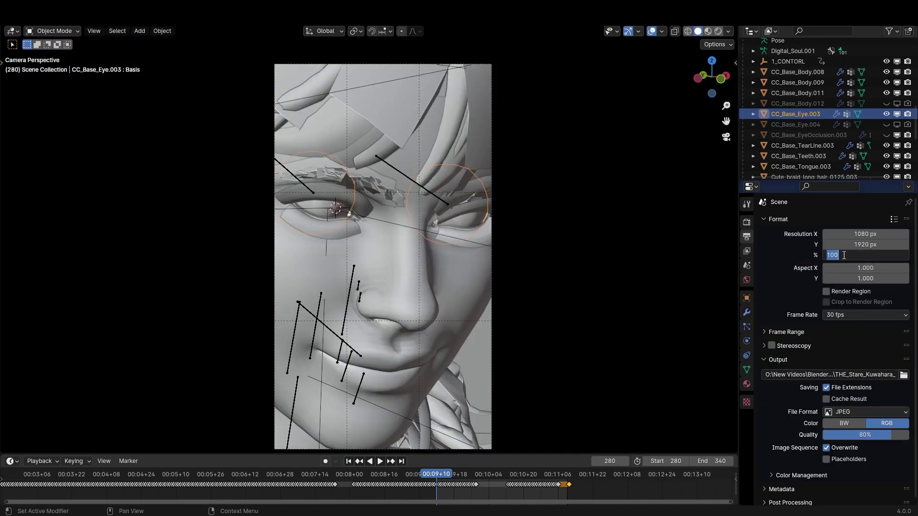
# - Set the render's Resolution X to 1080*2 px at 100% scale and edit the Resolution Y value
pyautogui.click(843, 254)
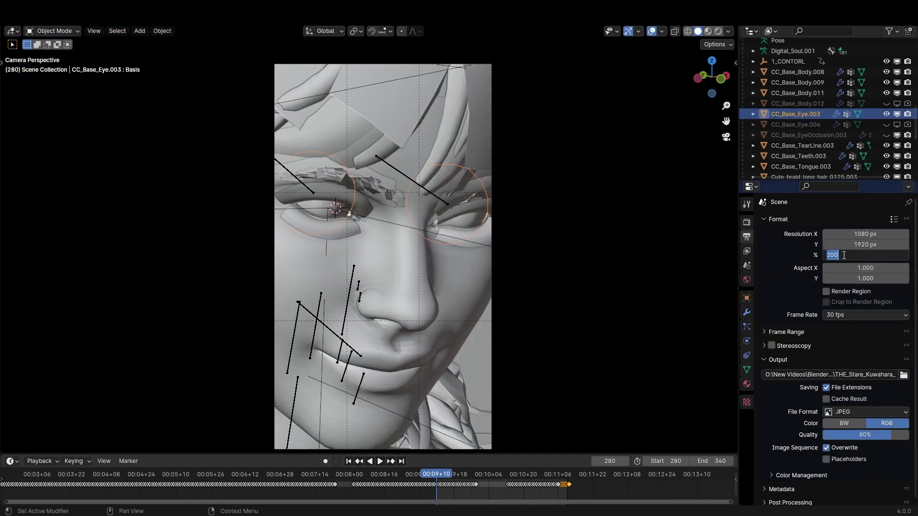
pyautogui.click(856, 234)
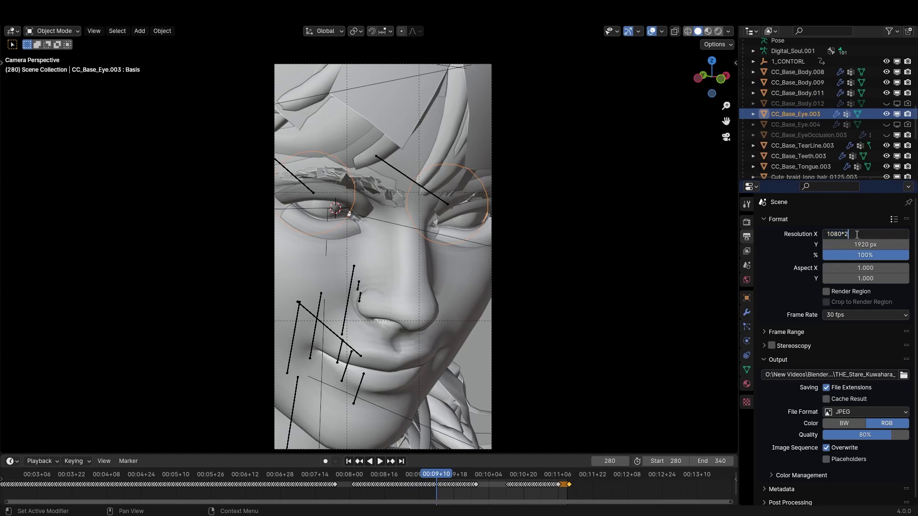
pyautogui.write('*2')
pyautogui.press('Return')
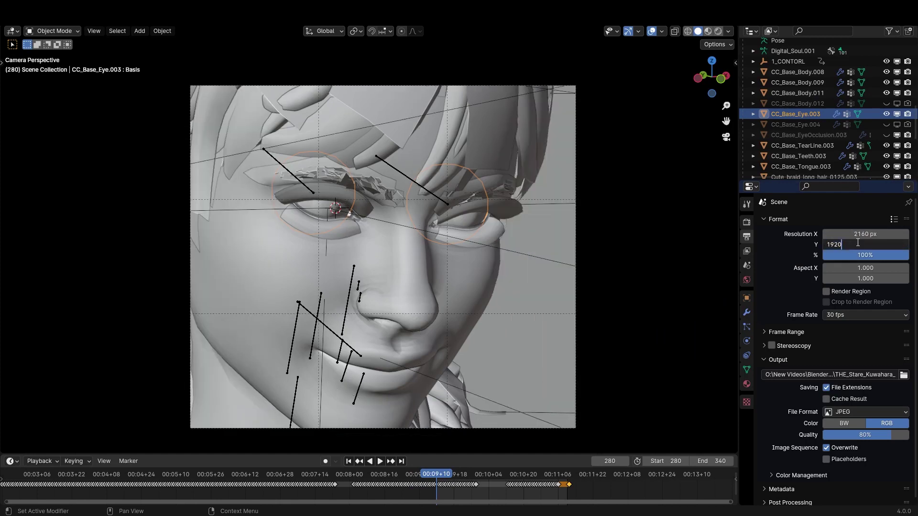
pyautogui.press('Return')
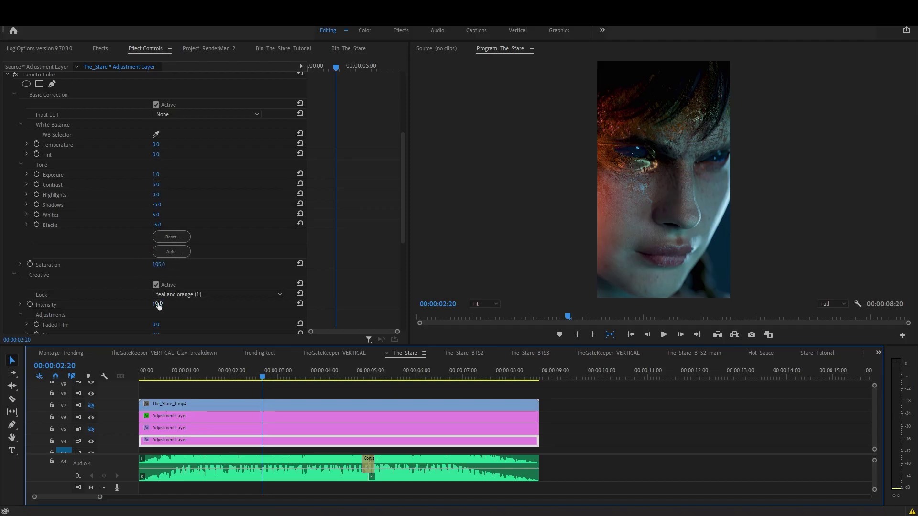
# - Switch to Premiere Pro and examine the adjustment layer's Lumetri Color and Sharpen settings
pyautogui.scroll(-6, 114, 293)
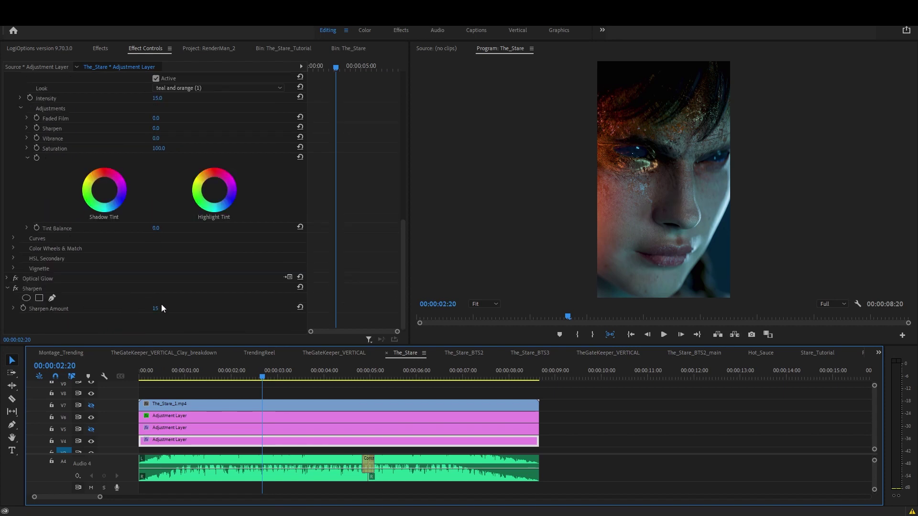